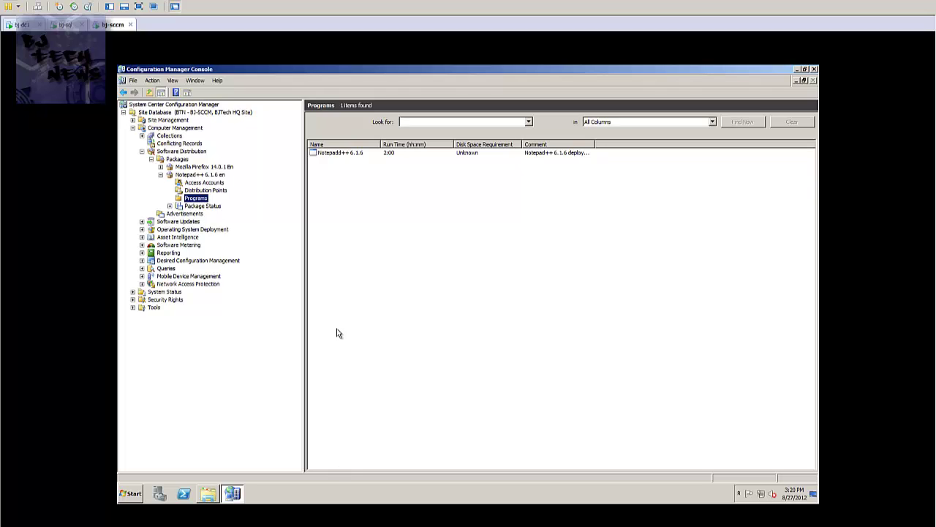
Step: Show the existing advertisements under Software Distribution and select the Mozilla Firefox advertisement
{"action": "left_click", "coordinate": [194, 214]}
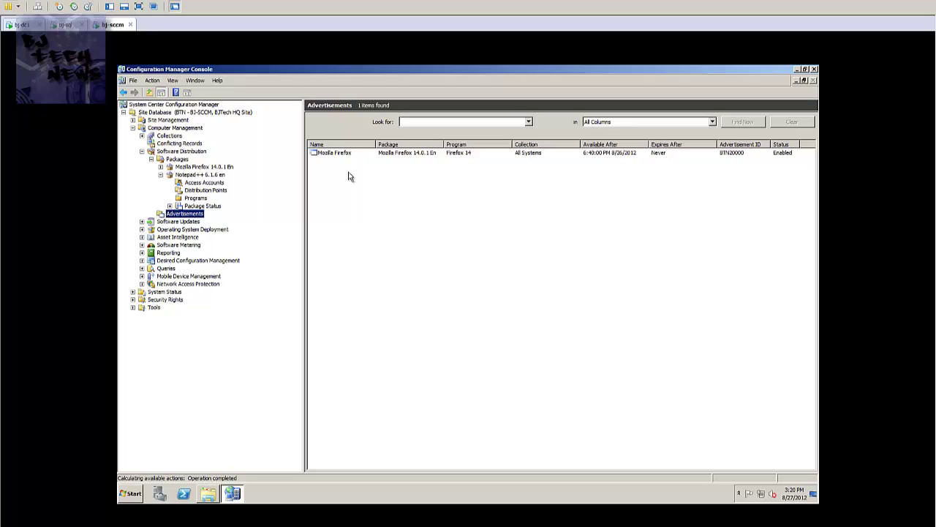
{"action": "left_click", "coordinate": [363, 155]}
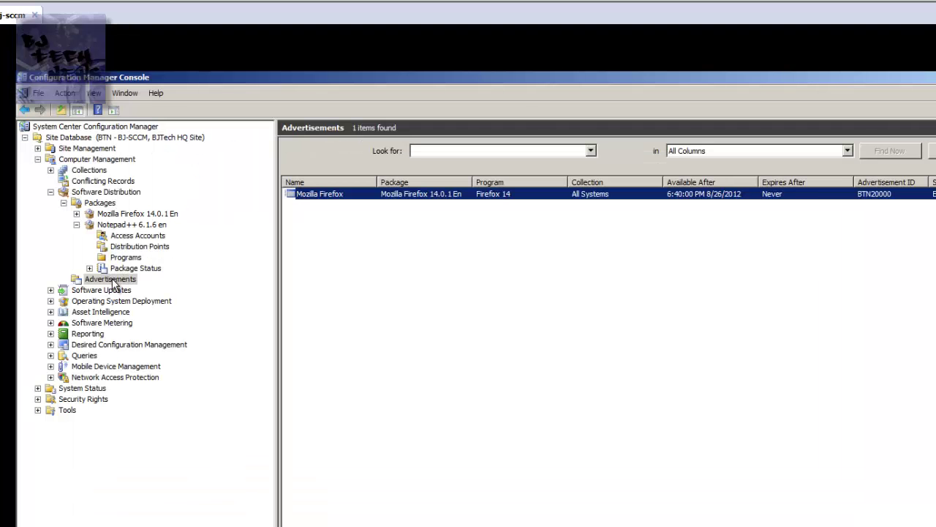
{"action": "left_click", "coordinate": [188, 216]}
{"action": "right_click", "coordinate": [114, 280]}
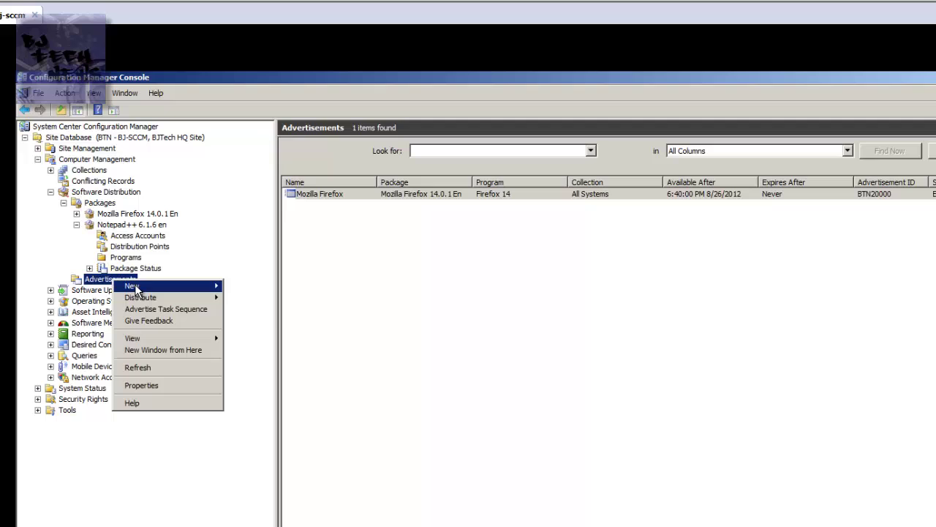
{"action": "mouse_move", "coordinate": [139, 287]}
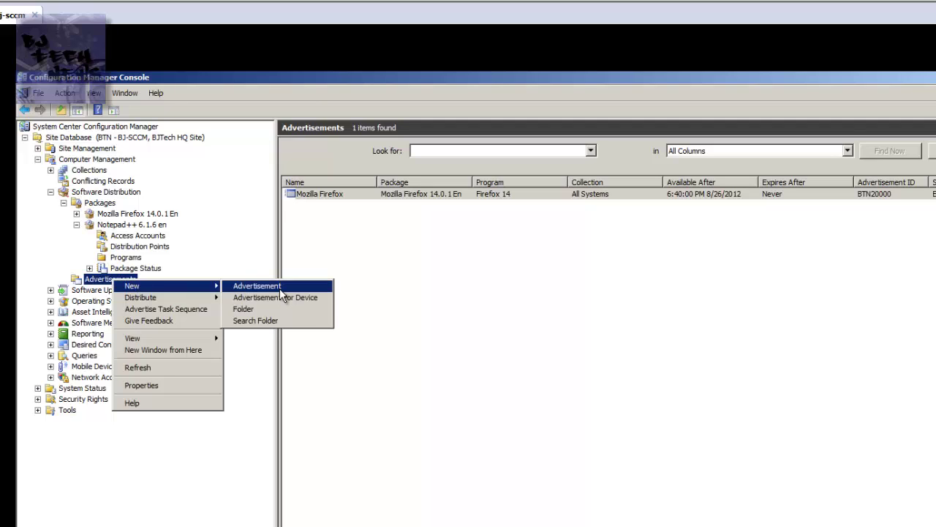
{"action": "left_click", "coordinate": [257, 286]}
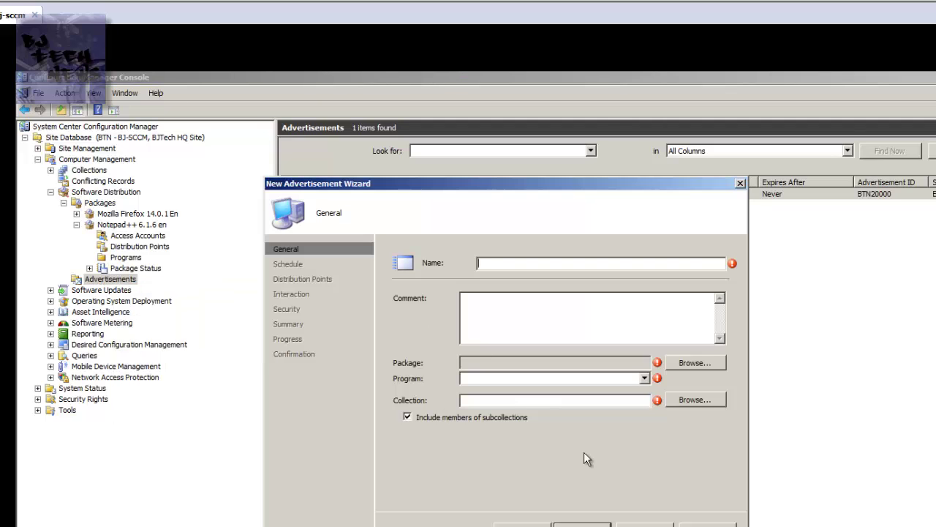
{"action": "key", "text": "Escape"}
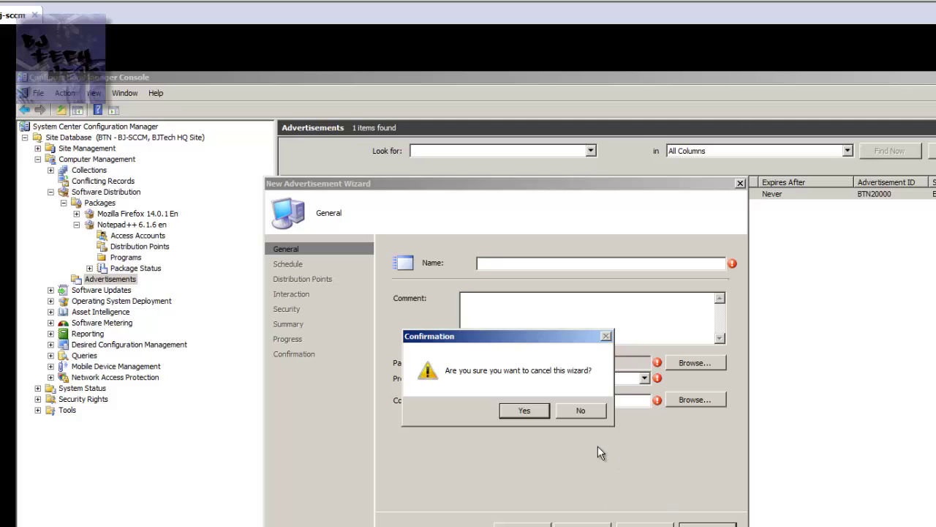
{"action": "left_click", "coordinate": [526, 414]}
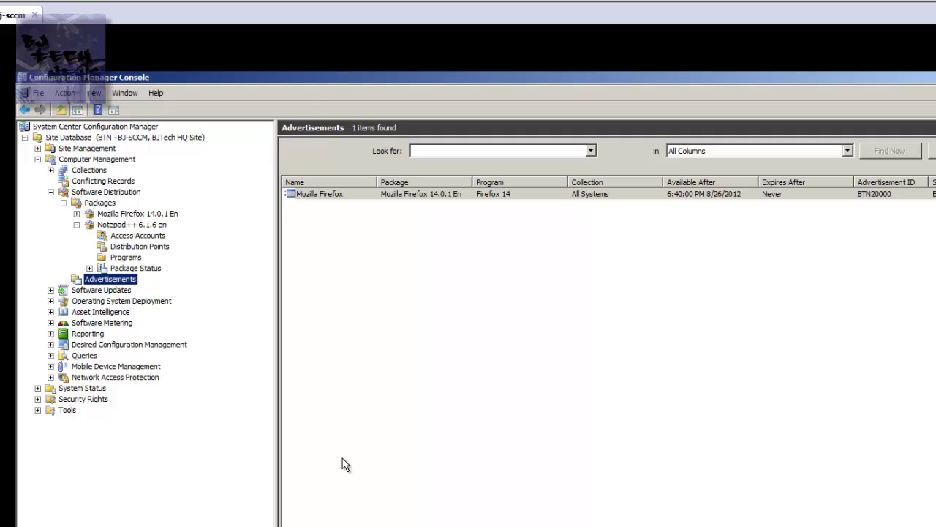
{"action": "right_click", "coordinate": [127, 278]}
{"action": "mouse_move", "coordinate": [151, 283]}
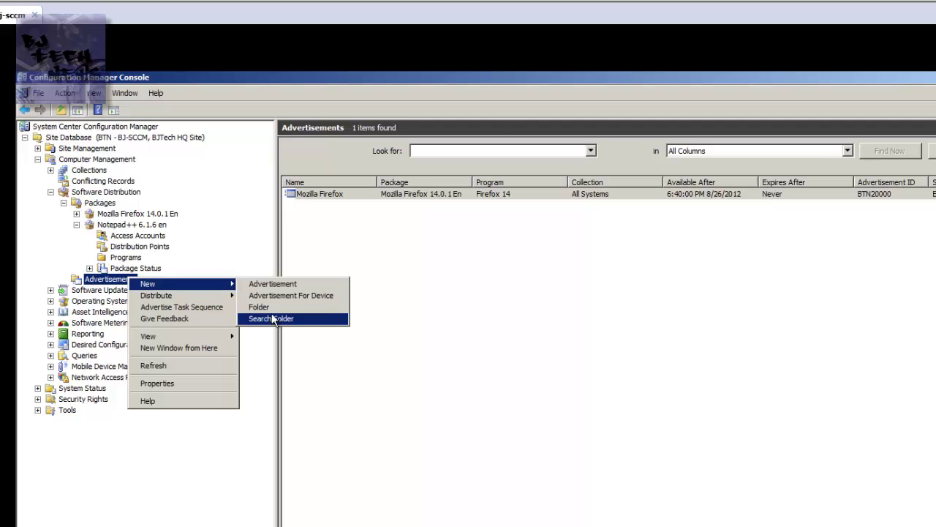
{"action": "left_click", "coordinate": [415, 388]}
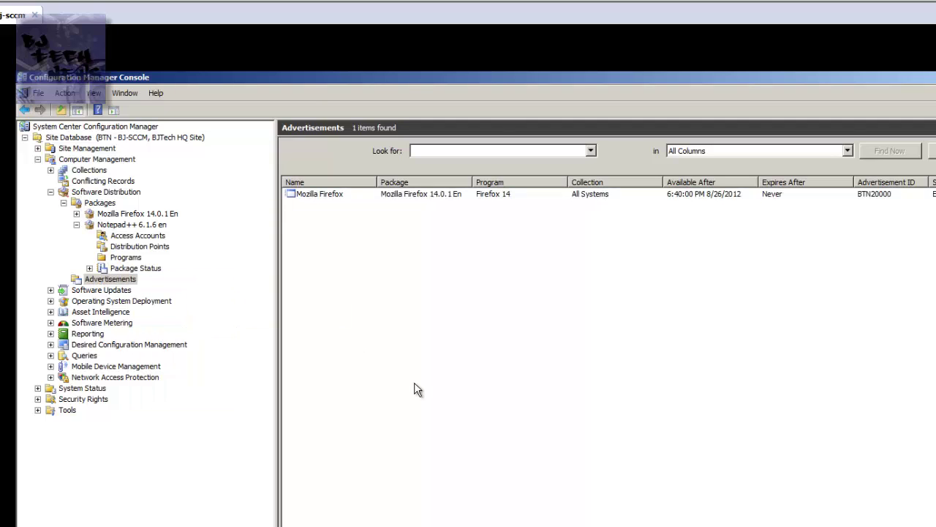
{"action": "left_click", "coordinate": [108, 205]}
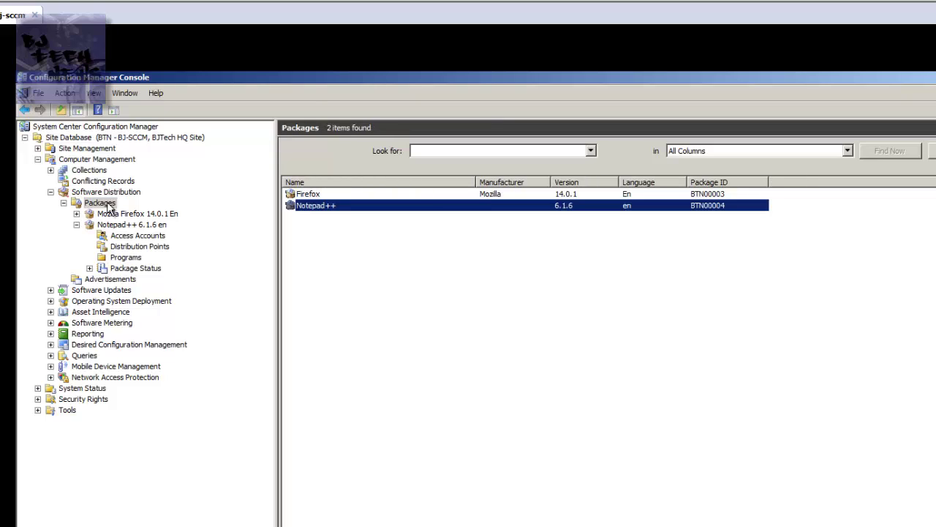
{"action": "right_click", "coordinate": [110, 208]}
{"action": "mouse_move", "coordinate": [159, 211]}
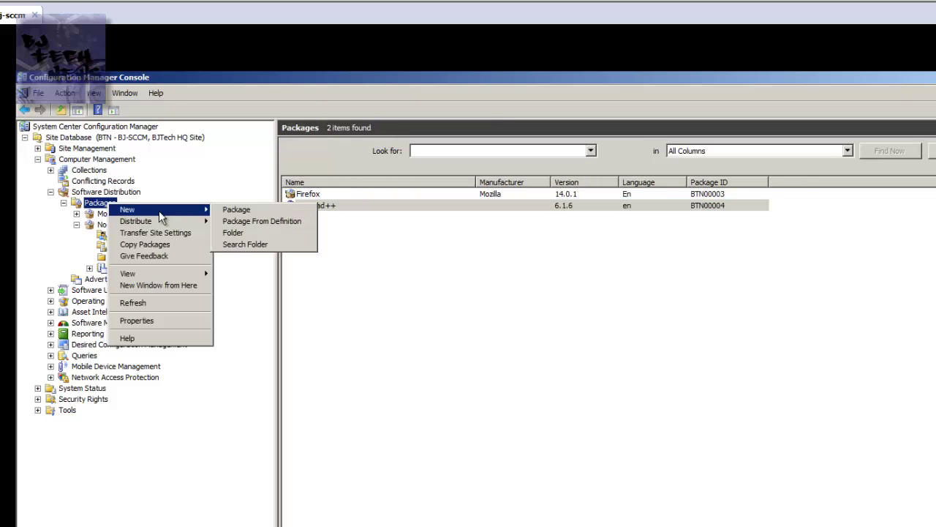
{"action": "left_click", "coordinate": [373, 329]}
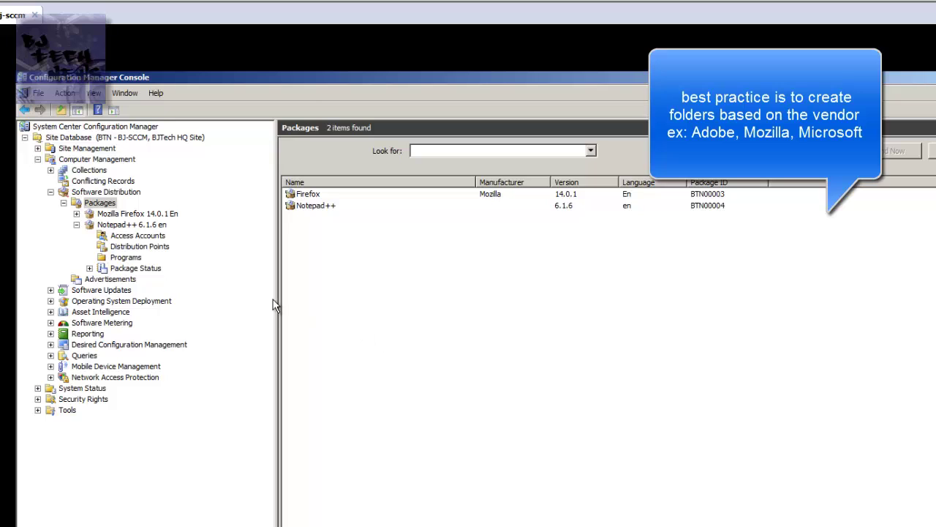
Step: Start a new advertisement named "Notepad++" with the comment "This is an adverstisement for Notepadd++ 6.1.6 for BJTechNews"
{"action": "left_click", "coordinate": [128, 282]}
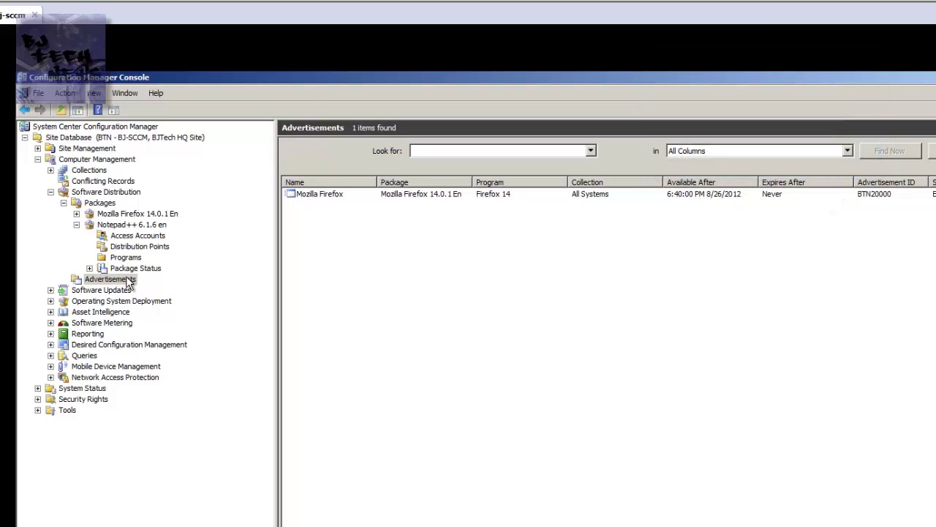
{"action": "left_click", "coordinate": [129, 282]}
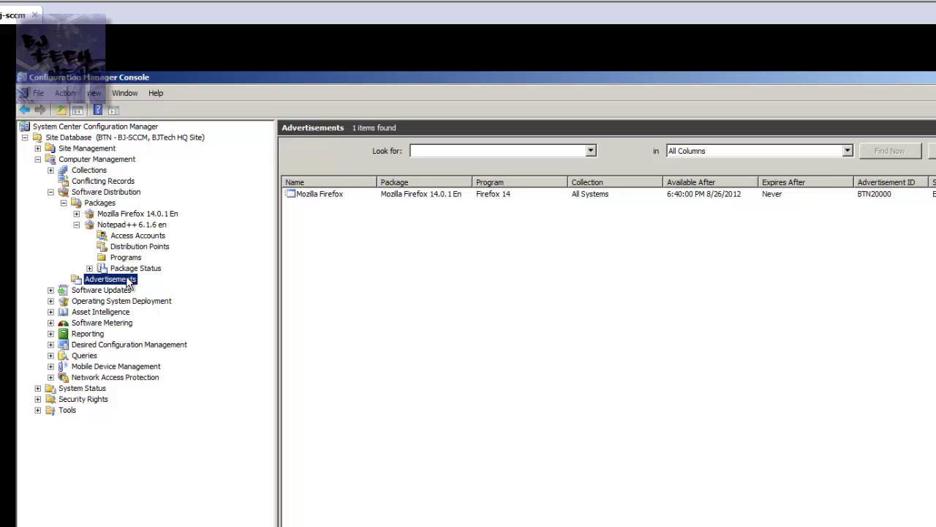
{"action": "right_click", "coordinate": [130, 281]}
{"action": "mouse_move", "coordinate": [204, 287]}
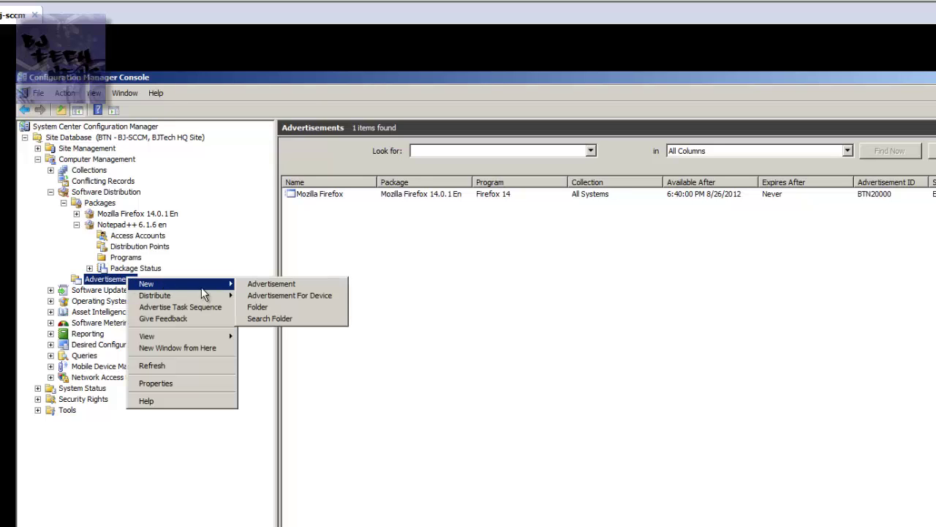
{"action": "left_click", "coordinate": [262, 287]}
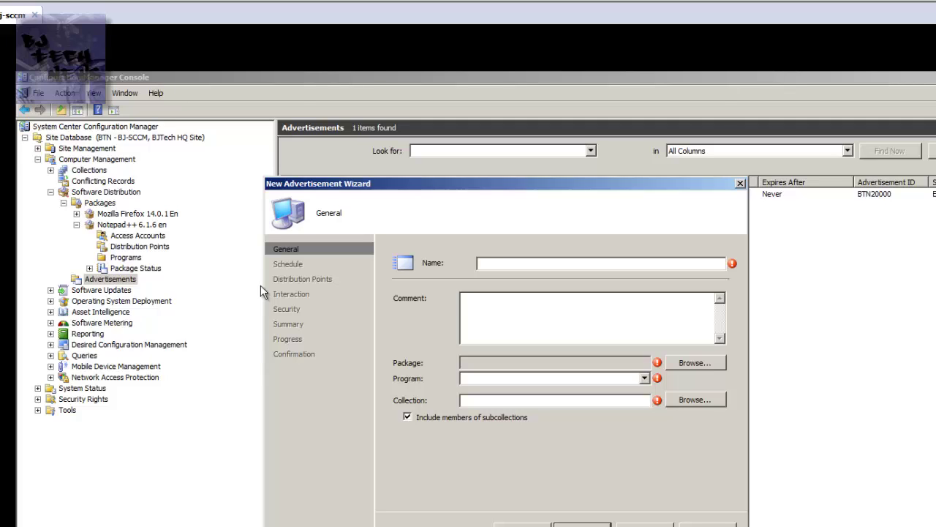
{"action": "type", "text": "Notepad++"}
{"action": "left_click", "coordinate": [506, 322]}
{"action": "type", "text": "This is an adver"}
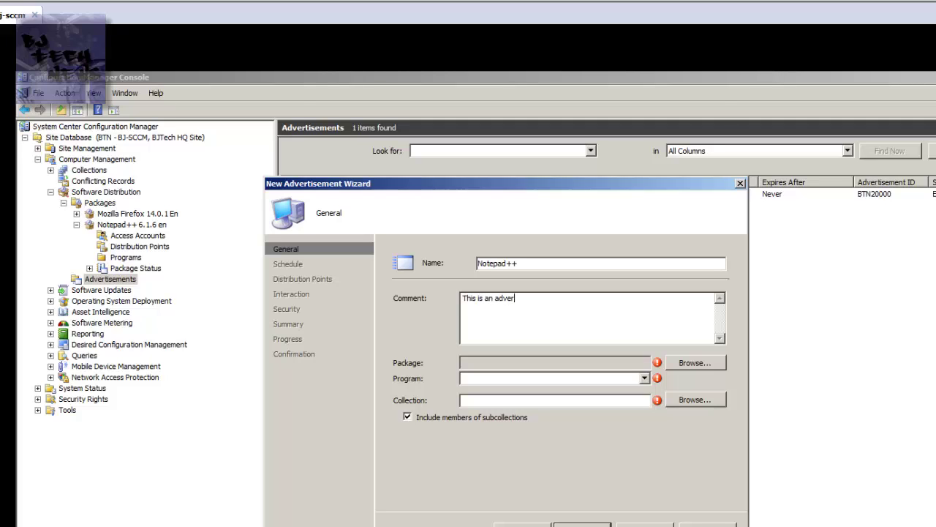
{"action": "type", "text": "stisement for Notepadd+"}
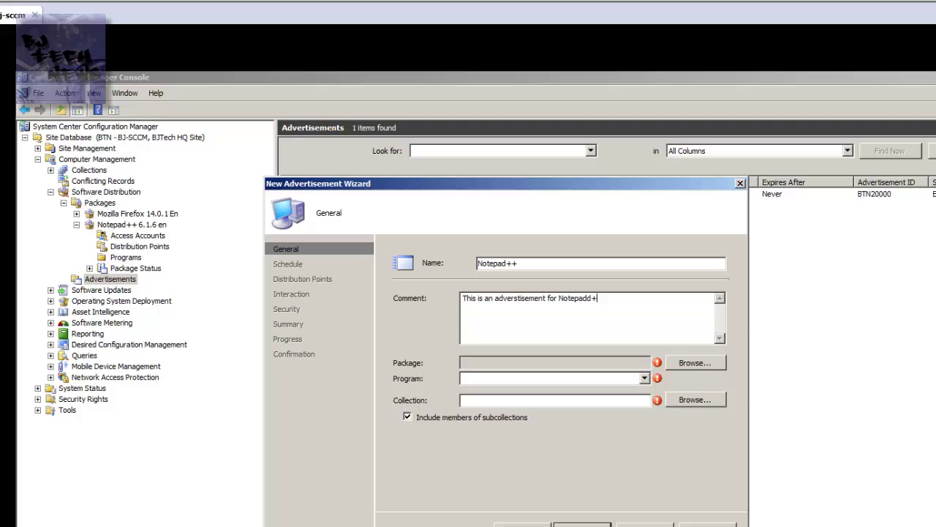
{"action": "type", "text": "+ 6.1.6 for BJTechNews"}
Step: Assign the Notepad++ 6.1.6 en package and its Notepadd++ 6.1.6 program to the advertisement
{"action": "left_click", "coordinate": [707, 363]}
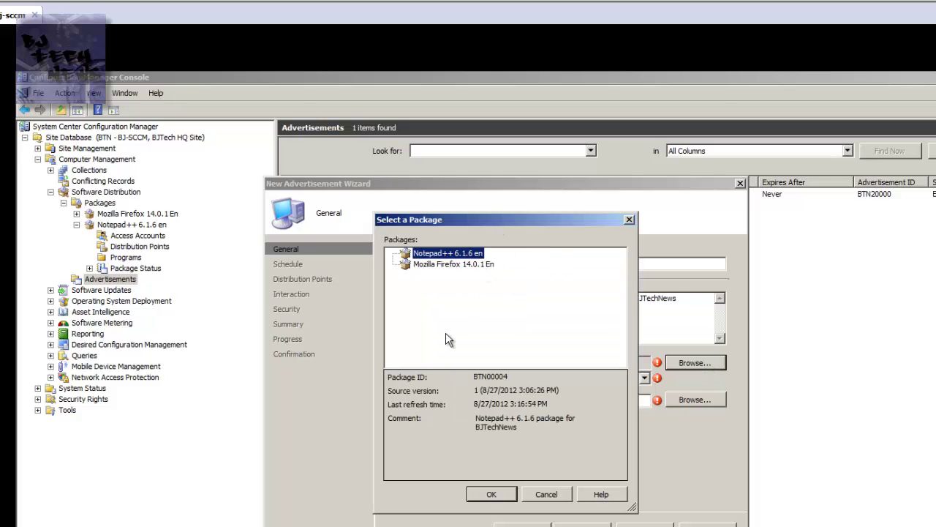
{"action": "left_click", "coordinate": [498, 497]}
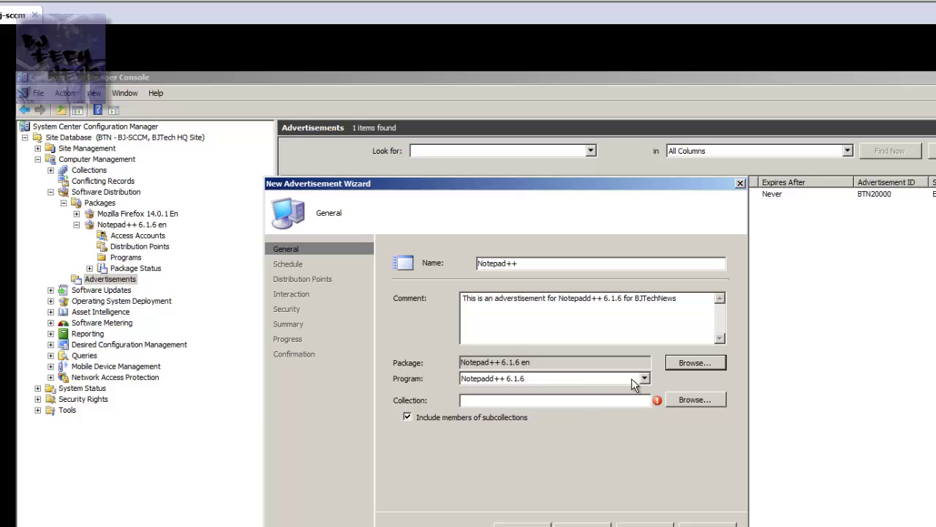
{"action": "left_click", "coordinate": [644, 379]}
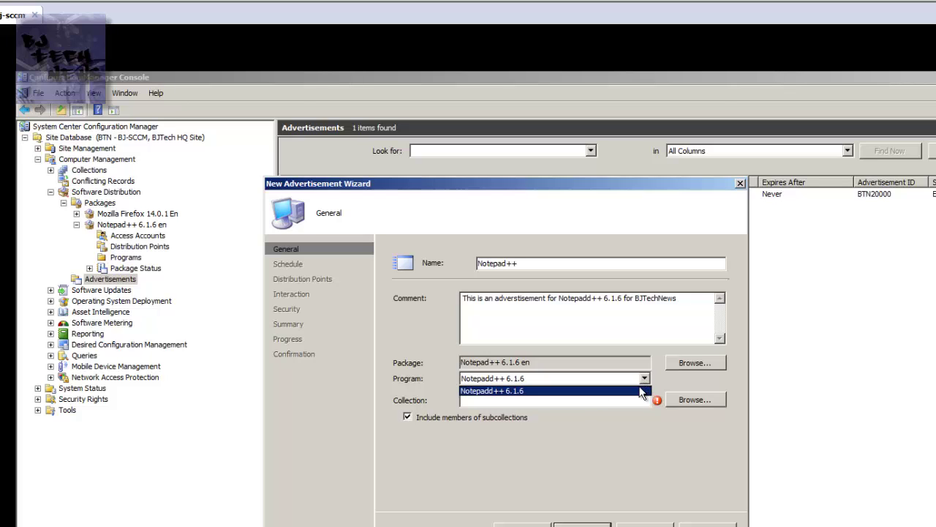
{"action": "left_click", "coordinate": [629, 391]}
Step: Target the All Systems collection and proceed to the schedule settings, agreeing to create the advertisement without distribution points
{"action": "left_click", "coordinate": [682, 402]}
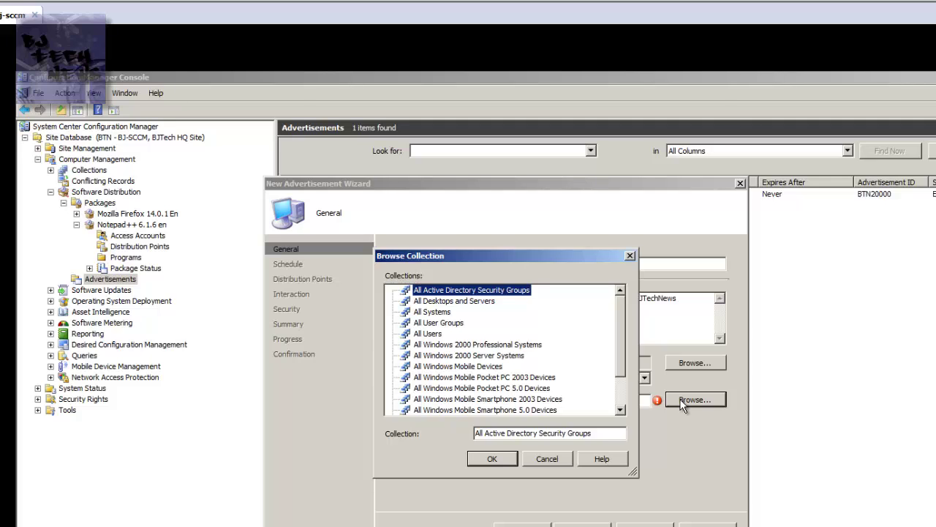
{"action": "left_click", "coordinate": [443, 313]}
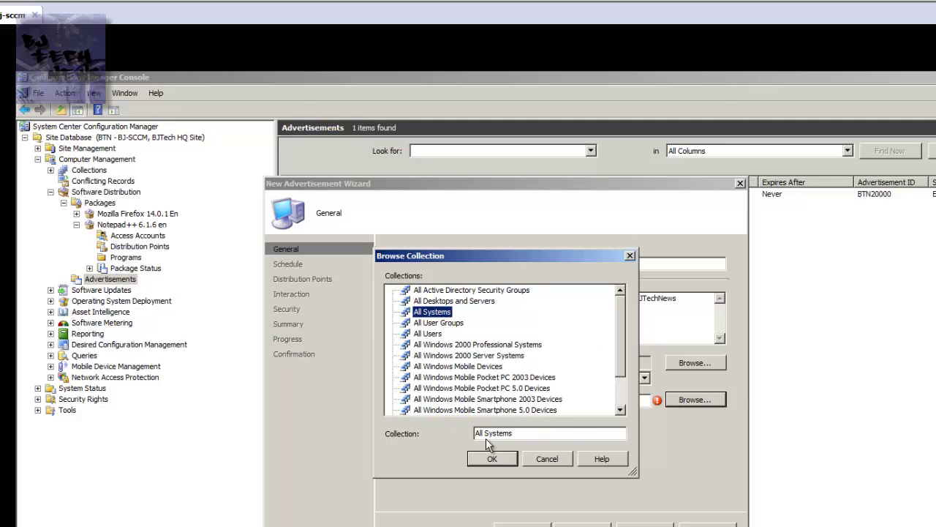
{"action": "left_click", "coordinate": [492, 458]}
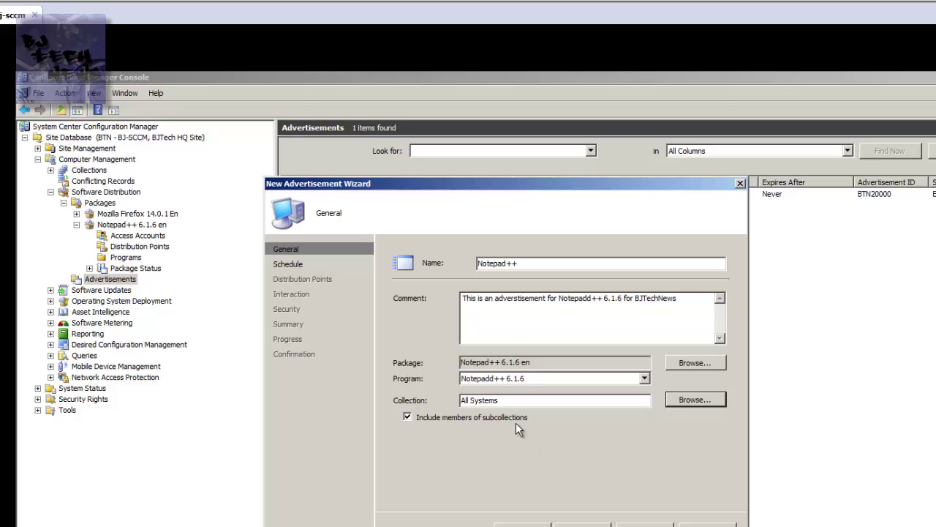
{"action": "left_click", "coordinate": [572, 526]}
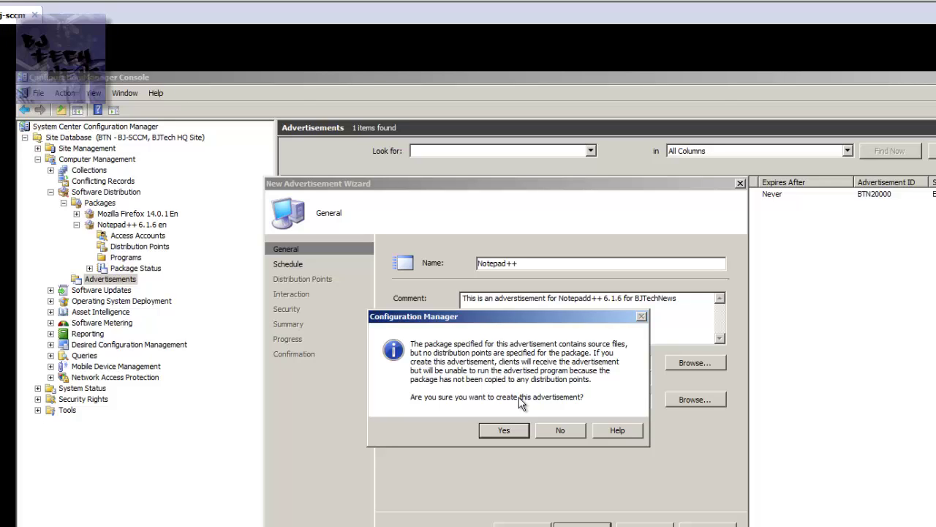
{"action": "left_click", "coordinate": [502, 430]}
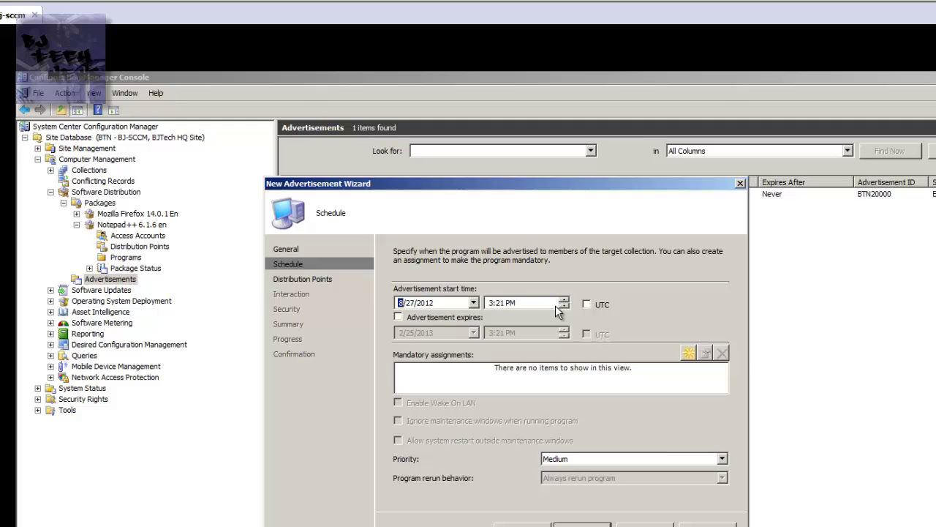
Step: Add a mandatory assignment that runs as soon as possible and set the advertisement's priority to High
{"action": "left_click", "coordinate": [688, 353]}
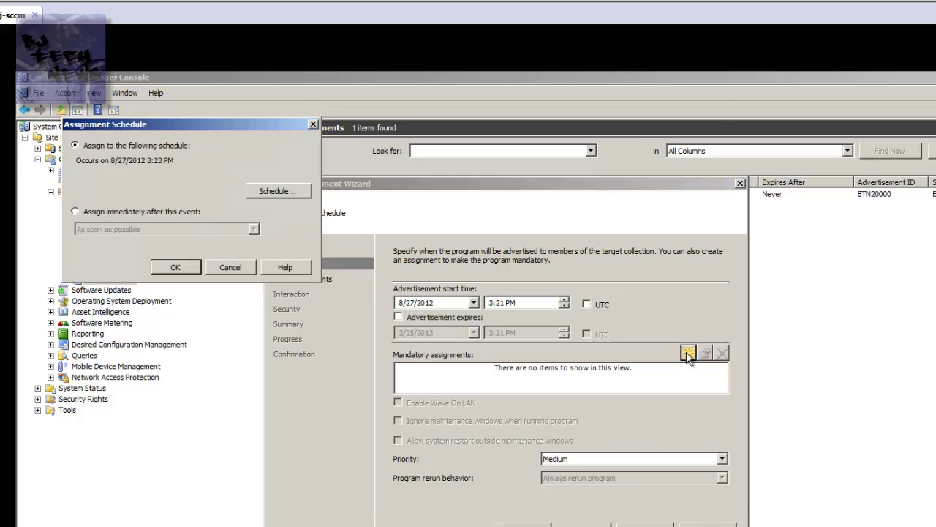
{"action": "left_click", "coordinate": [164, 210]}
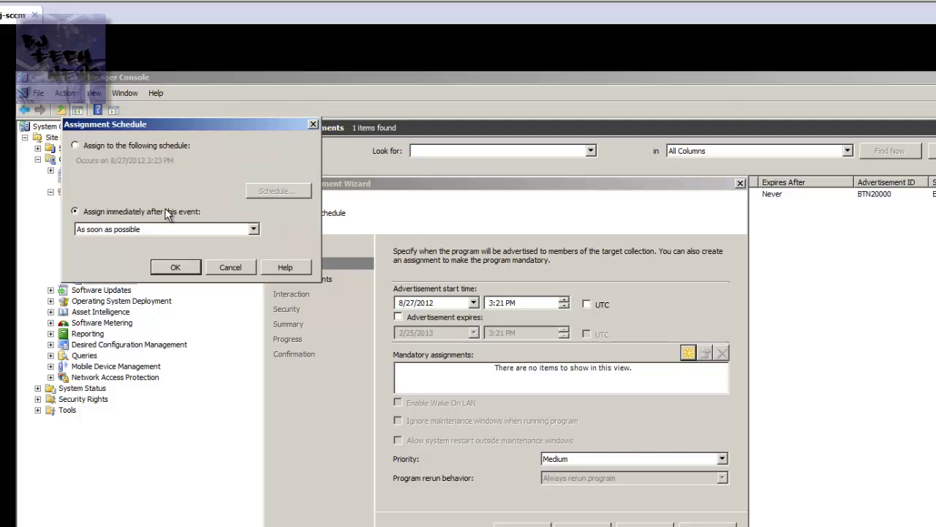
{"action": "left_click", "coordinate": [254, 230]}
{"action": "left_click", "coordinate": [243, 242]}
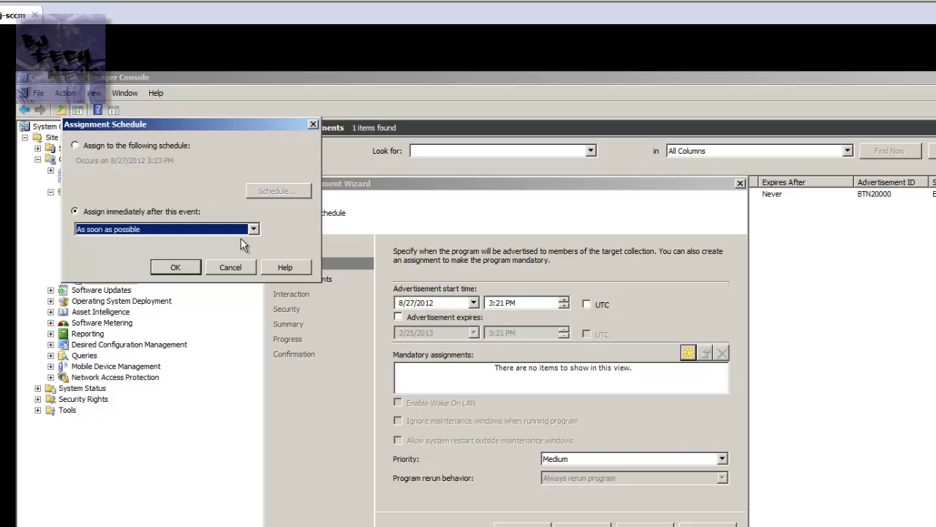
{"action": "left_click", "coordinate": [175, 268]}
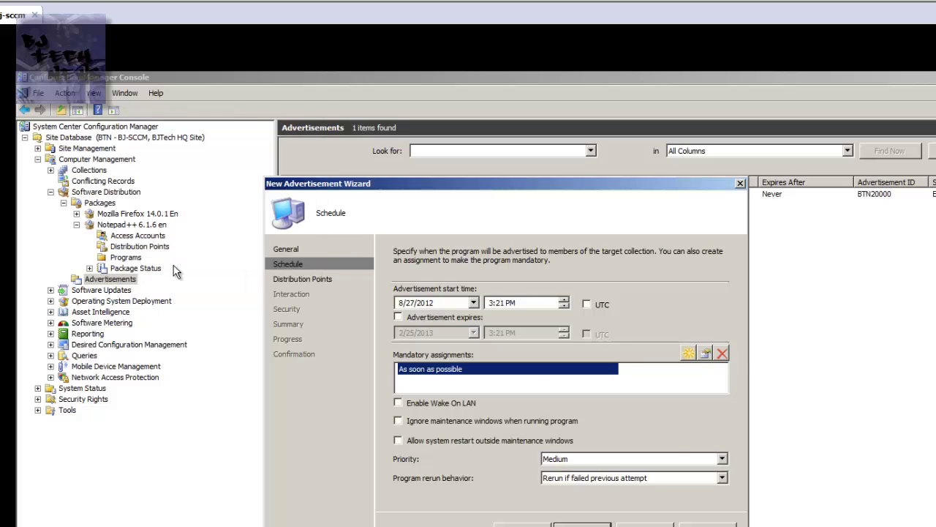
{"action": "left_click", "coordinate": [556, 459]}
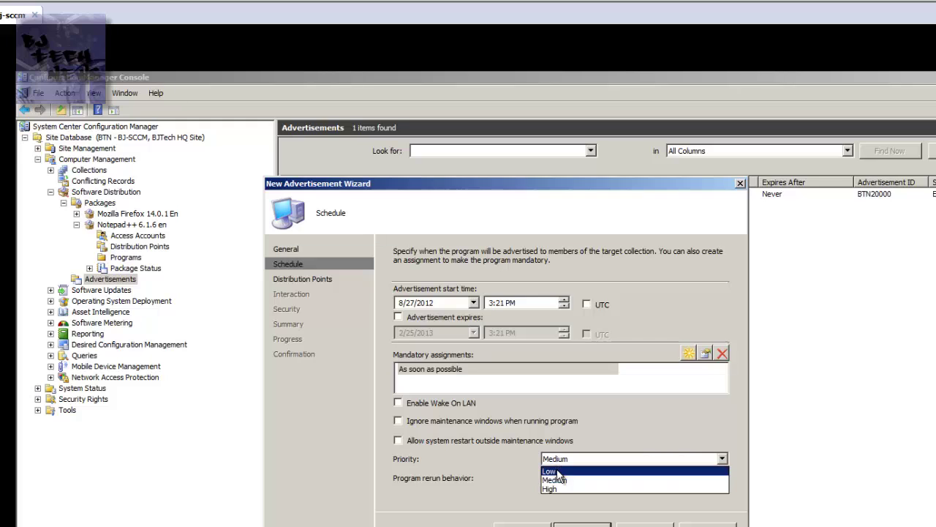
{"action": "left_click", "coordinate": [555, 489]}
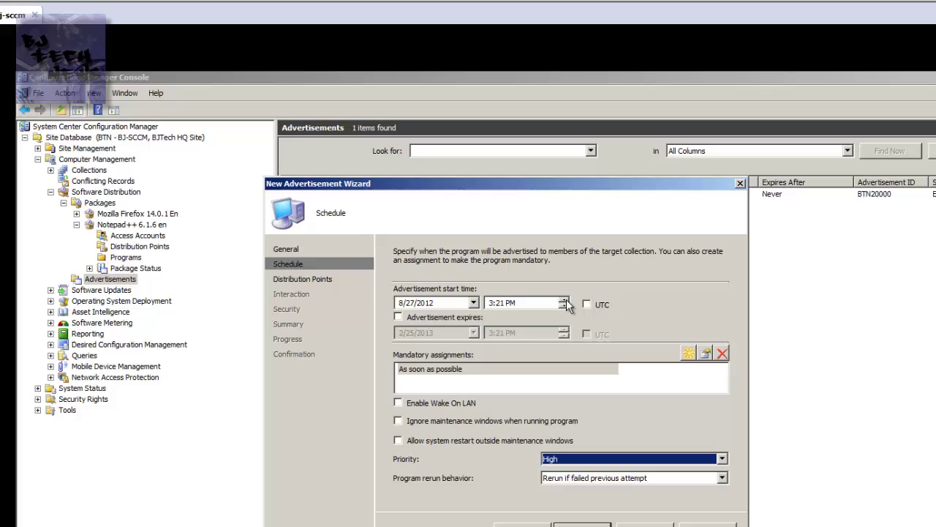
Step: Move the advertisement start time forward by several minutes and proceed to the distribution point settings
{"action": "left_click", "coordinate": [501, 303]}
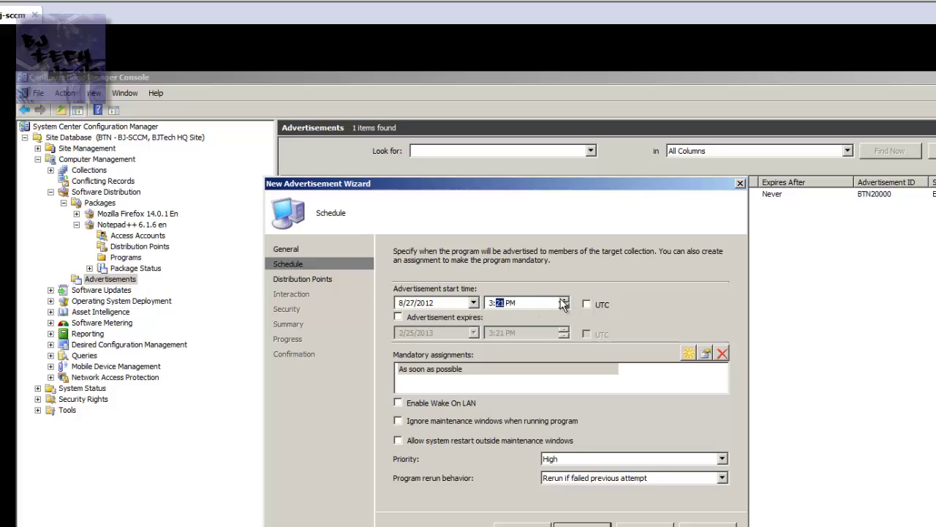
{"action": "left_click", "coordinate": [564, 299]}
{"action": "left_click", "coordinate": [563, 300]}
{"action": "left_click", "coordinate": [563, 300]}
{"action": "left_click", "coordinate": [564, 299]}
{"action": "left_click", "coordinate": [564, 299]}
{"action": "left_click", "coordinate": [564, 300]}
{"action": "key", "text": "Return"}
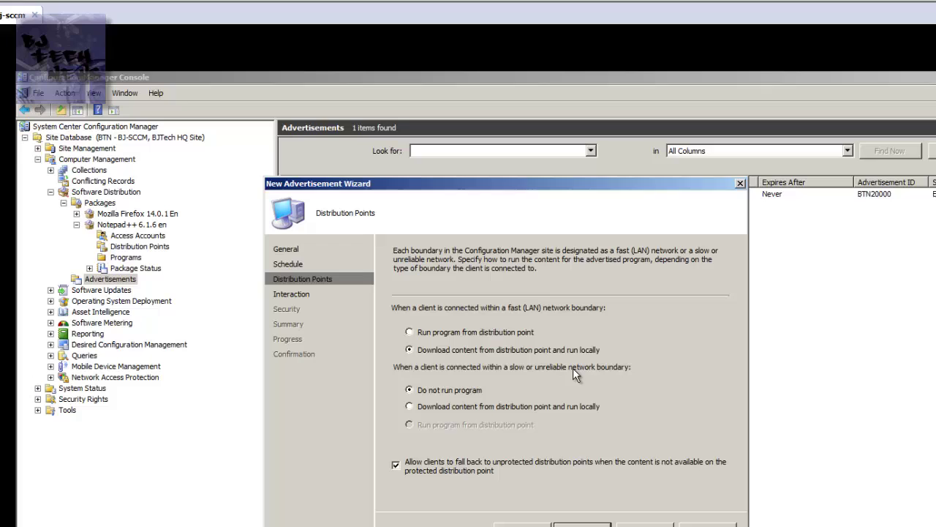
Step: Have clients on slow or unreliable networks download content from the distribution point and run locally, and proceed to the interaction settings
{"action": "left_click", "coordinate": [449, 407]}
{"action": "left_click", "coordinate": [580, 523]}
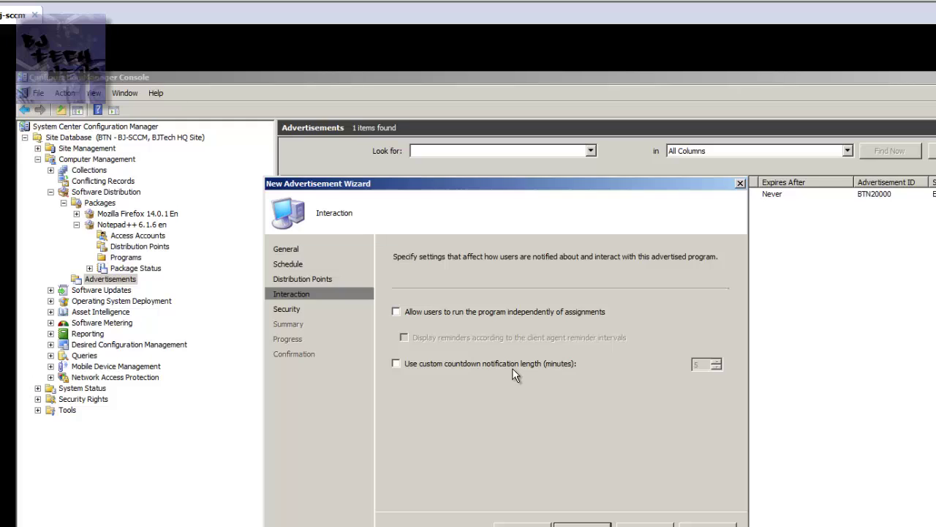
Step: Enable a custom countdown notification length of 10 minutes and proceed to the security settings
{"action": "left_click", "coordinate": [400, 372]}
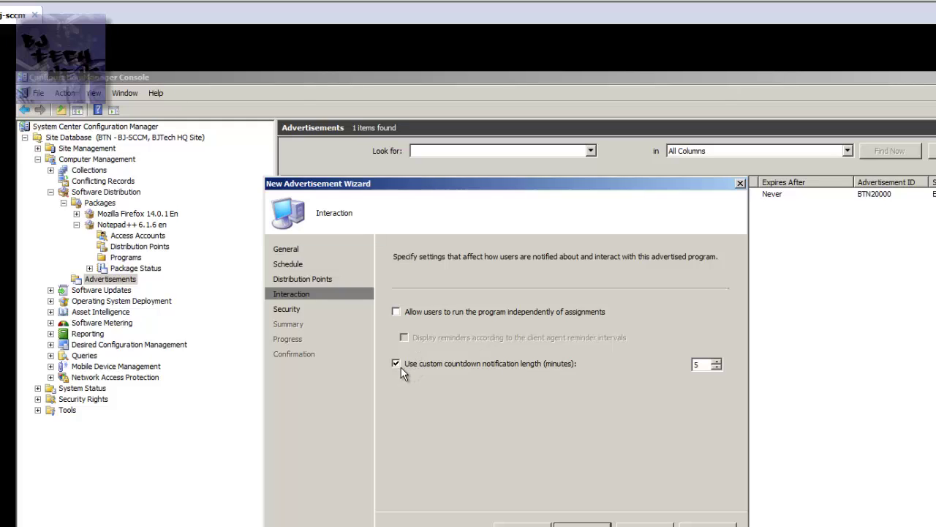
{"action": "double_click", "coordinate": [697, 364]}
{"action": "type", "text": "10"}
{"action": "left_click", "coordinate": [582, 523]}
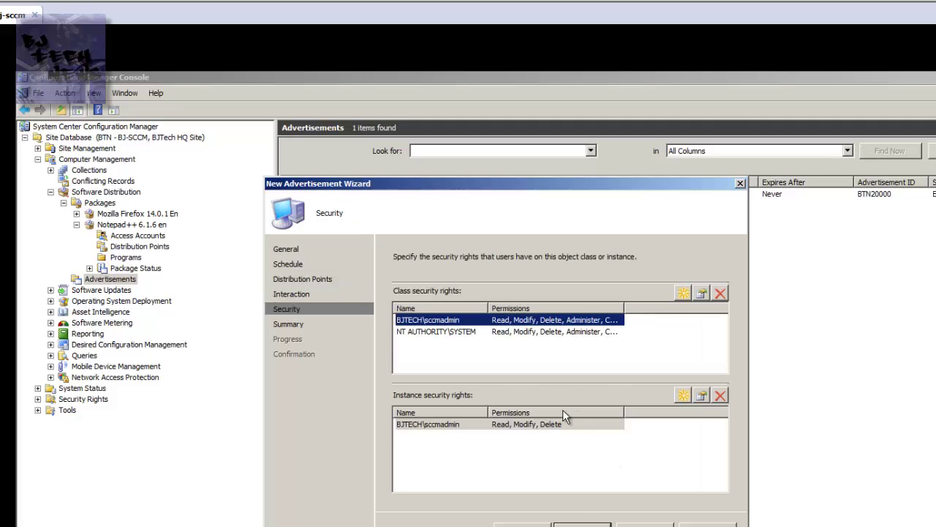
Step: Keep the security rights as they are, create the advertisement, review the completion details and close the wizard
{"action": "left_click", "coordinate": [582, 524]}
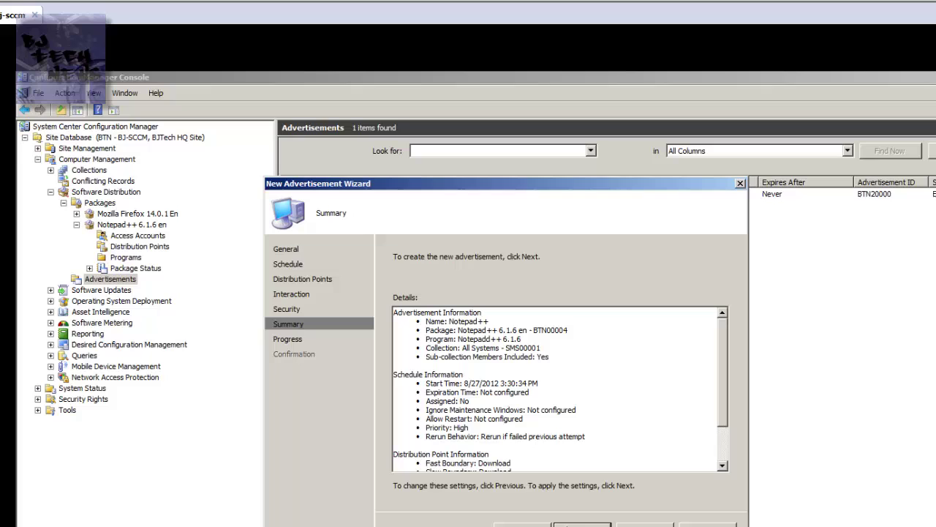
{"action": "left_click", "coordinate": [582, 524]}
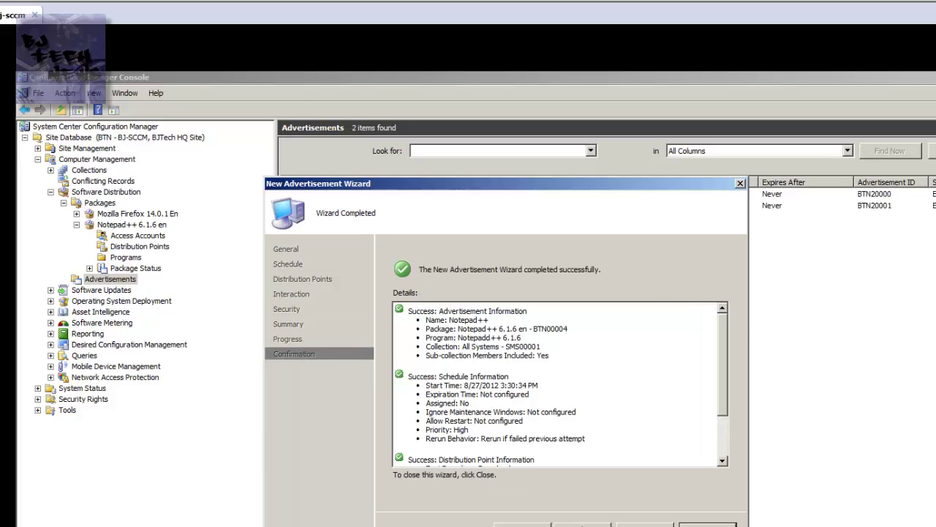
{"action": "left_click", "coordinate": [723, 448]}
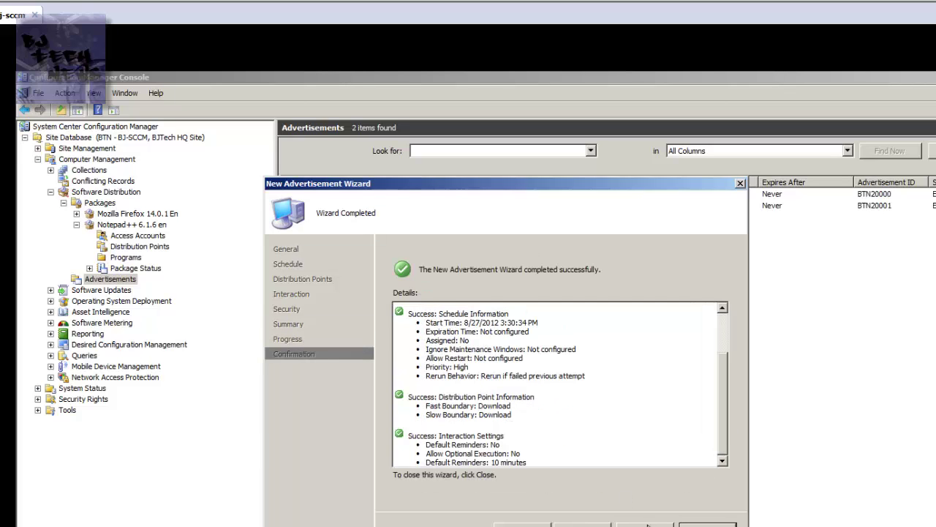
{"action": "left_click", "coordinate": [707, 523]}
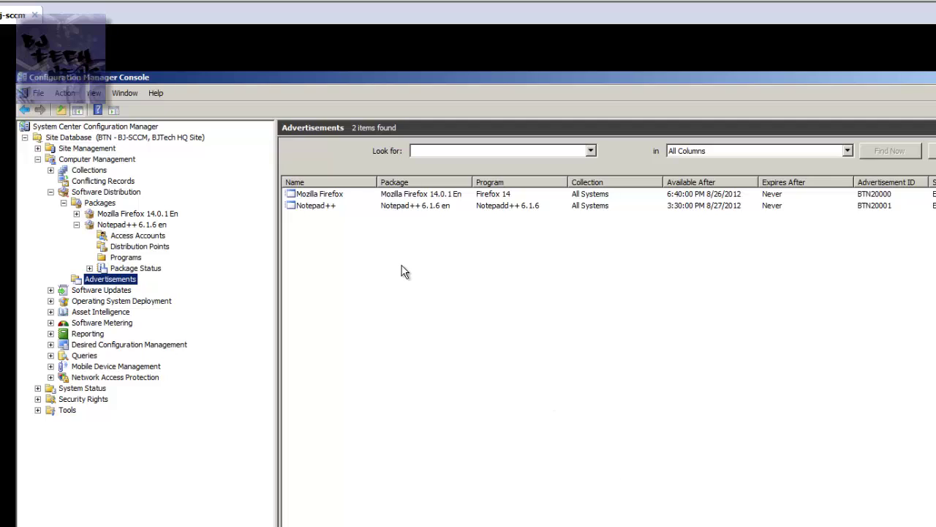
Step: Review the Notepad++ advertisement's general, schedule, distribution point, interaction and security properties
{"action": "double_click", "coordinate": [317, 205]}
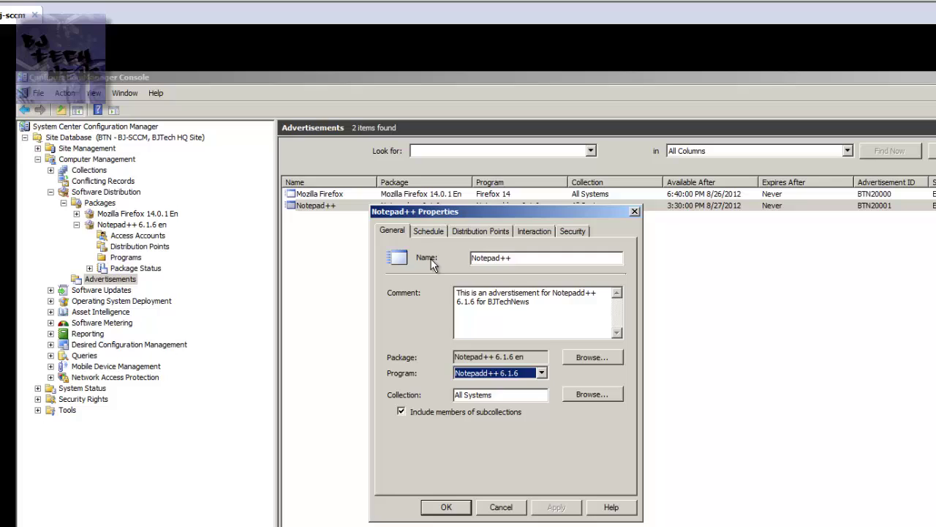
{"action": "left_click", "coordinate": [428, 231]}
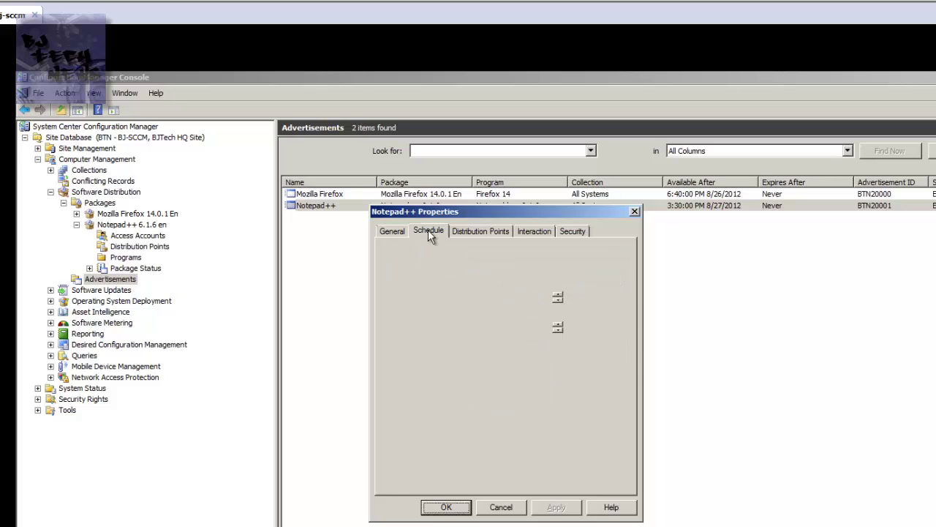
{"action": "left_click", "coordinate": [487, 231]}
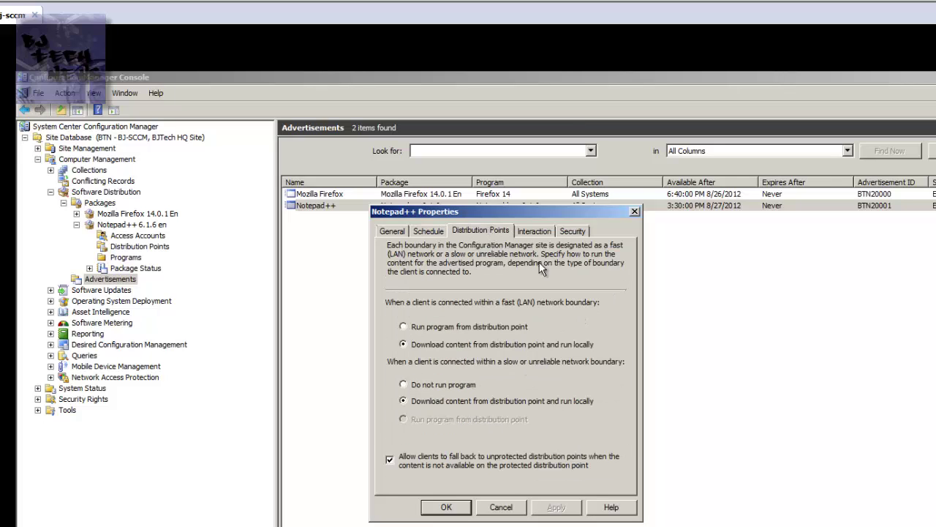
{"action": "left_click", "coordinate": [534, 231]}
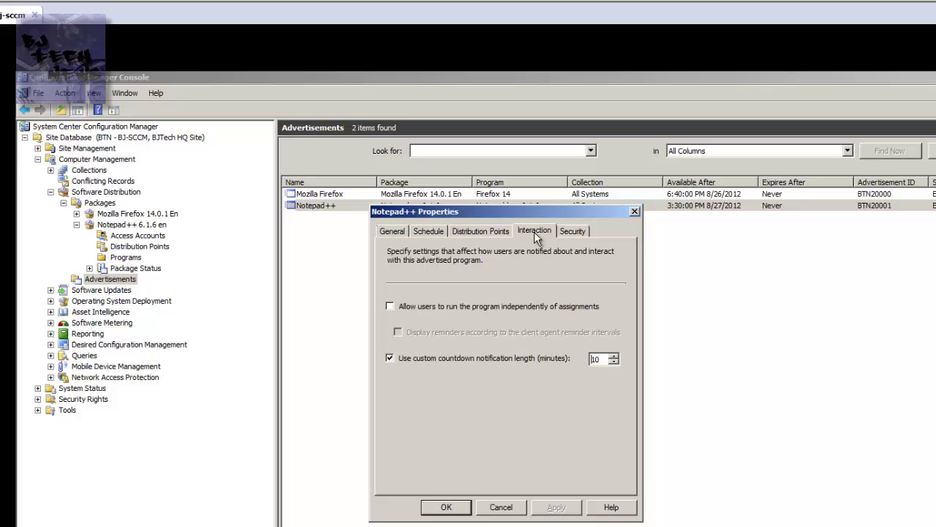
{"action": "left_click", "coordinate": [574, 233]}
{"action": "left_click", "coordinate": [455, 512]}
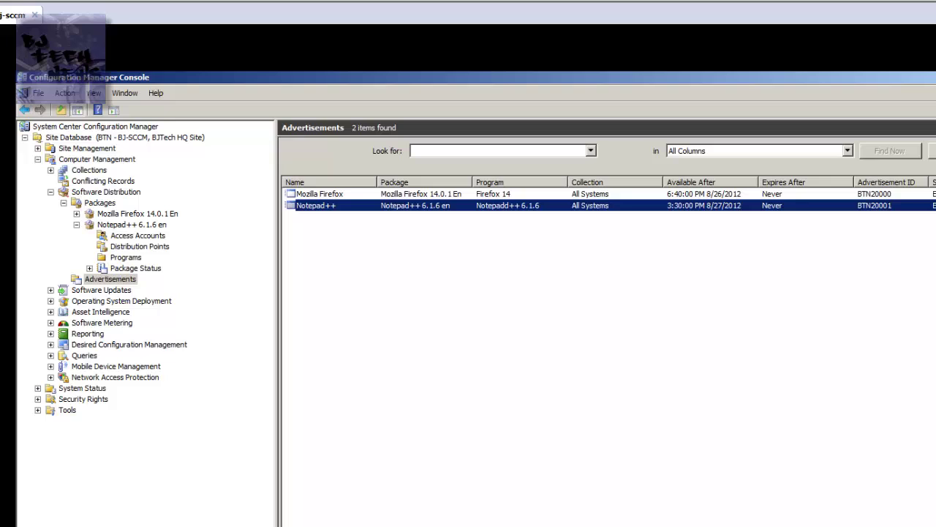
Step: Check the remaining topics in sccm_2007_video_list.txt in Notepad++, and return to the Configuration Manager console
{"action": "key", "text": "alt+Tab"}
{"action": "left_click", "coordinate": [666, 374]}
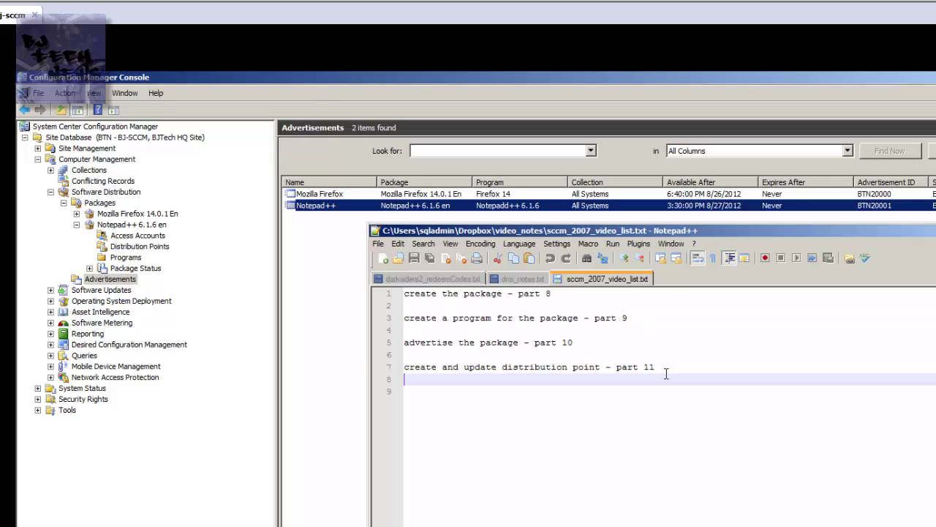
{"action": "left_click", "coordinate": [667, 367]}
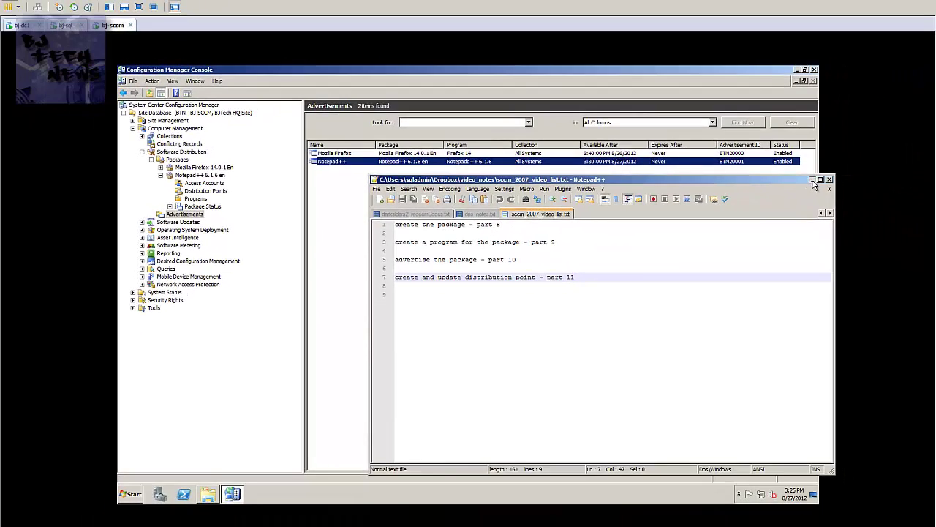
{"action": "left_click", "coordinate": [813, 181]}
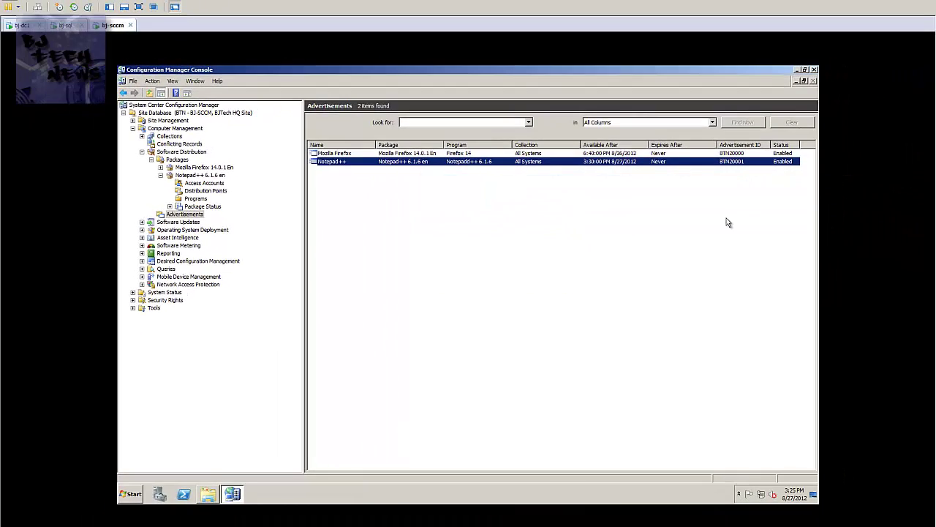